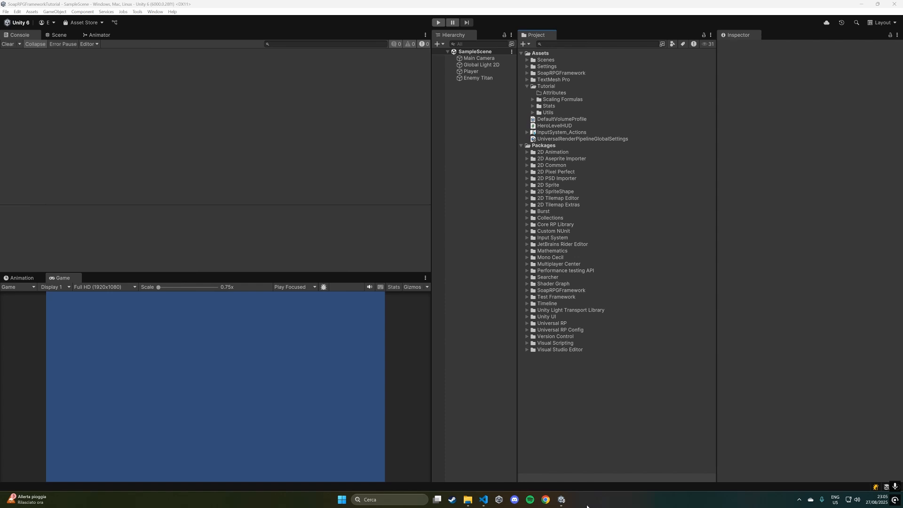
- Create a Soap RPG Framework attribute named Strength in the Tutorial project's Attributes folder
{"action": "right_click", "coordinate": [565, 93]}
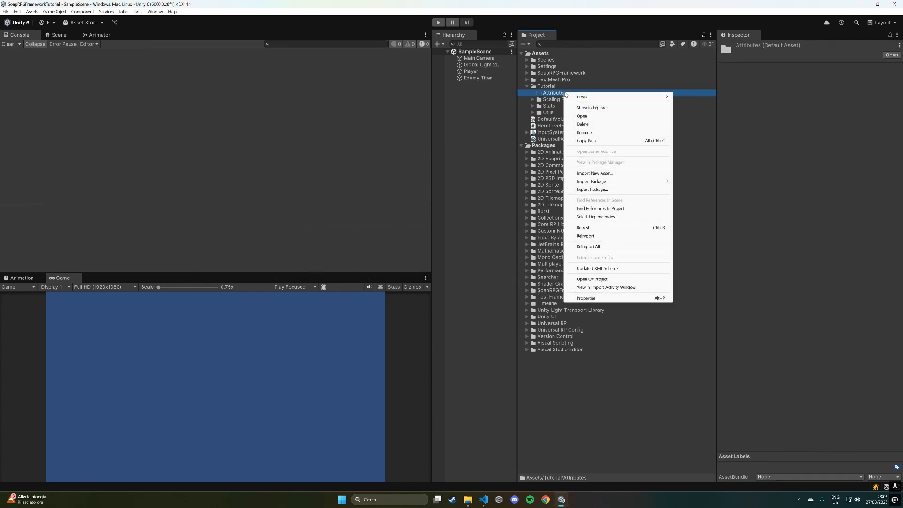
{"action": "mouse_move", "coordinate": [587, 98]}
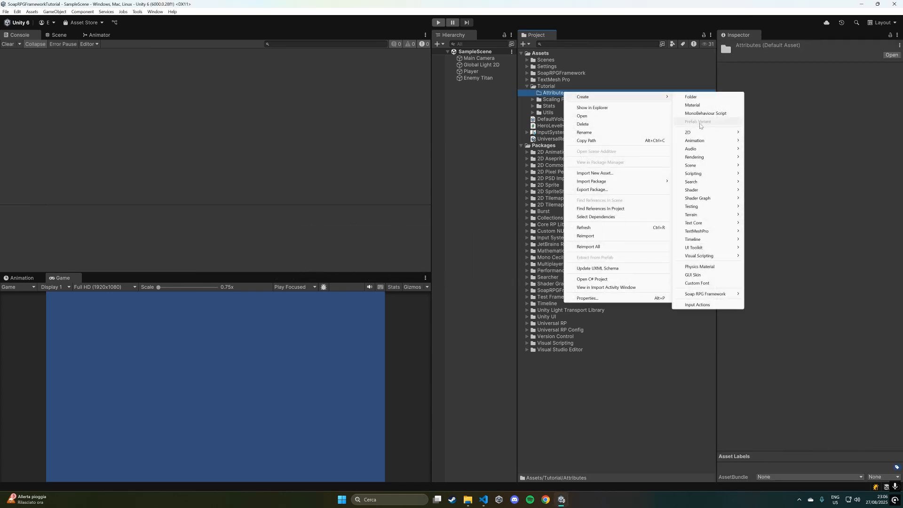
{"action": "mouse_move", "coordinate": [718, 297]}
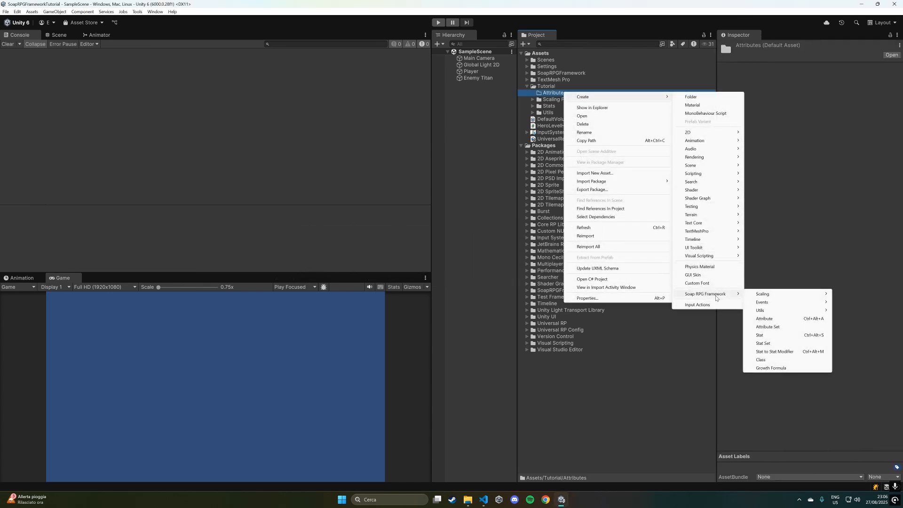
{"action": "left_click", "coordinate": [809, 319]}
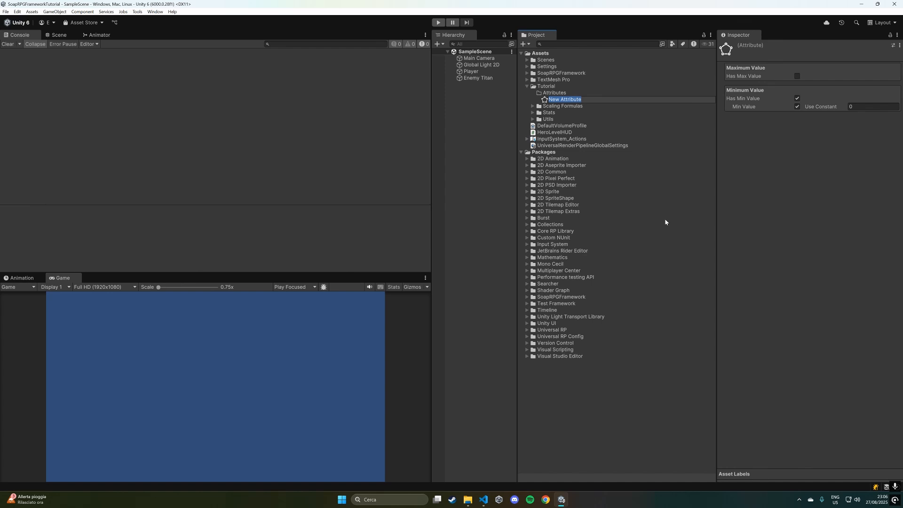
{"action": "type", "text": "Strength"}
{"action": "key", "text": "Return"}
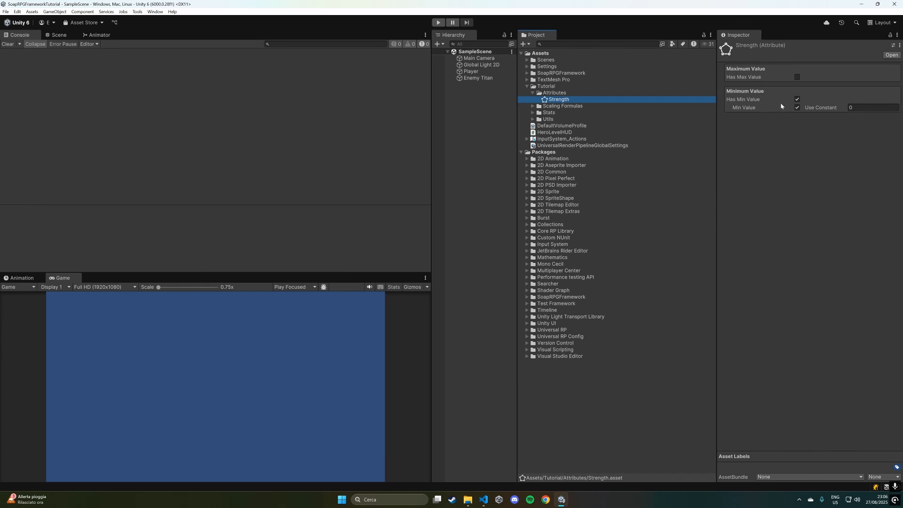
- Create two more attributes named Constitution and Intelligence in the Attributes folder
{"action": "right_click", "coordinate": [556, 93]}
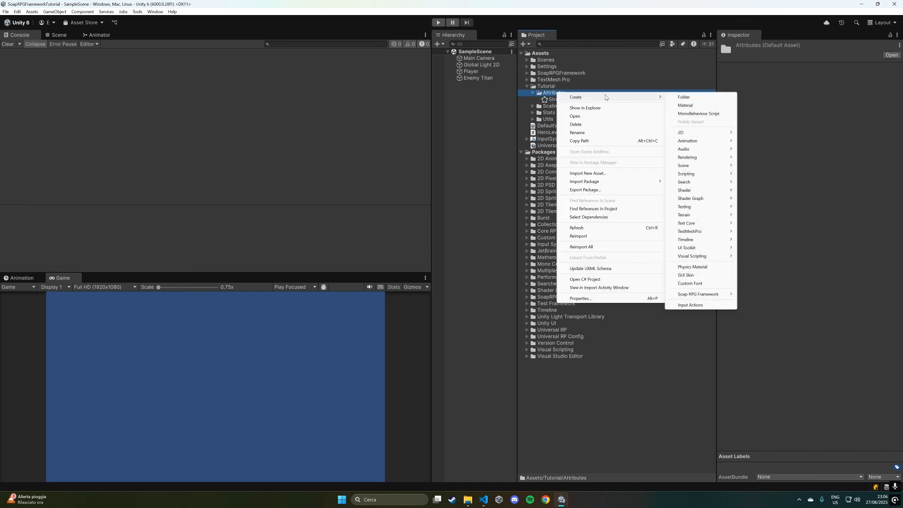
{"action": "left_click", "coordinate": [550, 93]}
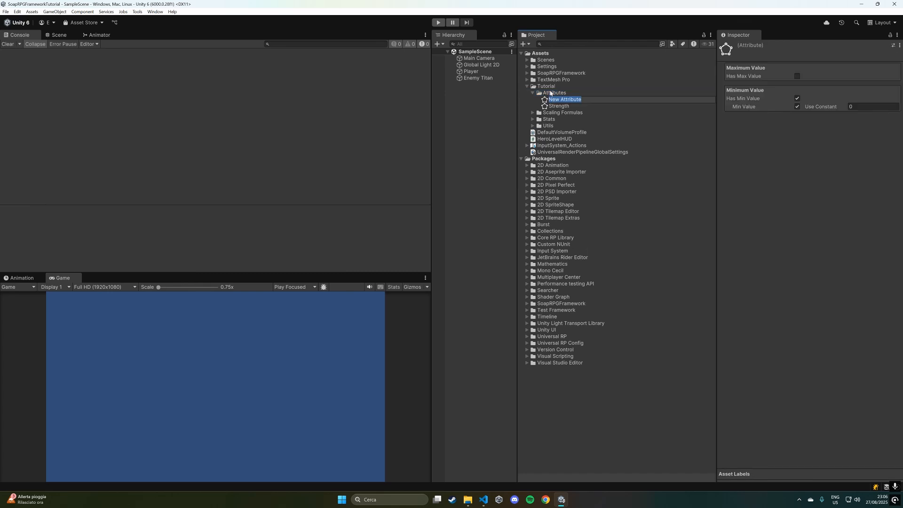
{"action": "type", "text": "Constitution"}
{"action": "key", "text": "Return"}
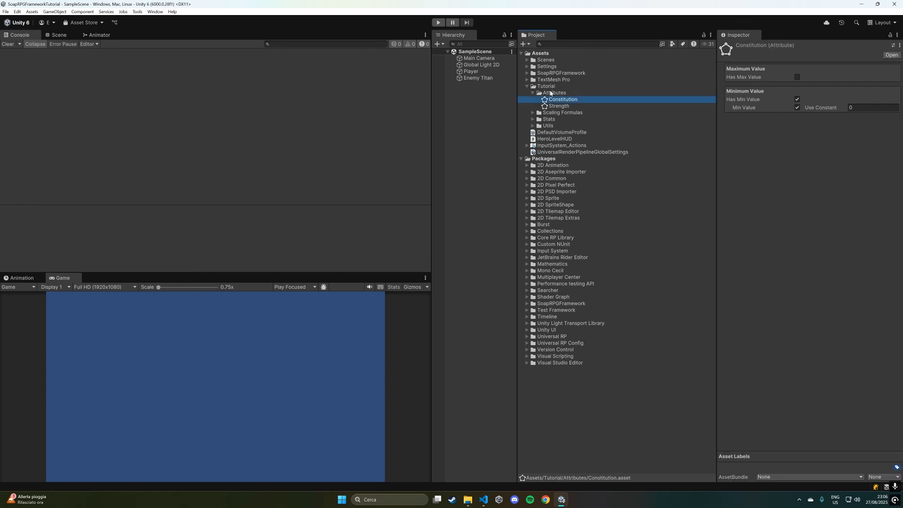
{"action": "key", "text": "alt+a"}
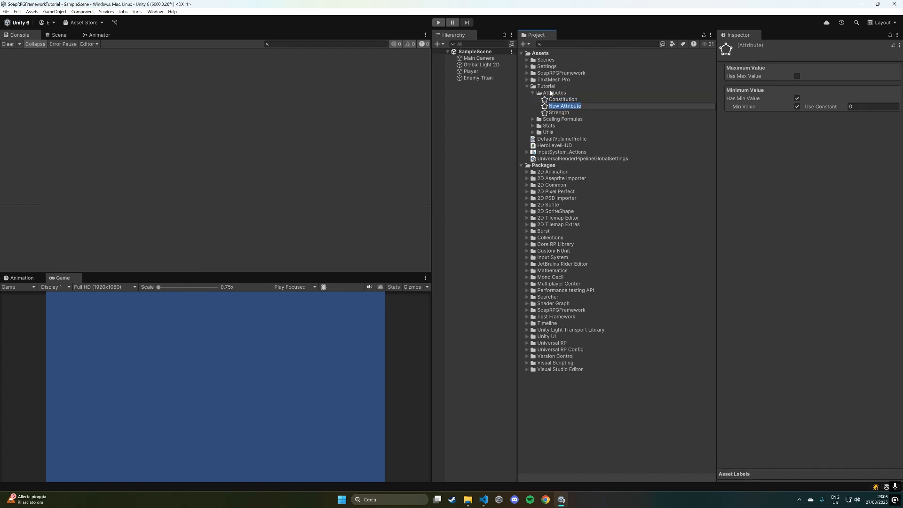
{"action": "type", "text": "Intelligence"}
{"action": "key", "text": "Return"}
- Create two further attributes named Dexterity and Luck alongside the existing ones
{"action": "key", "text": "alt+a"}
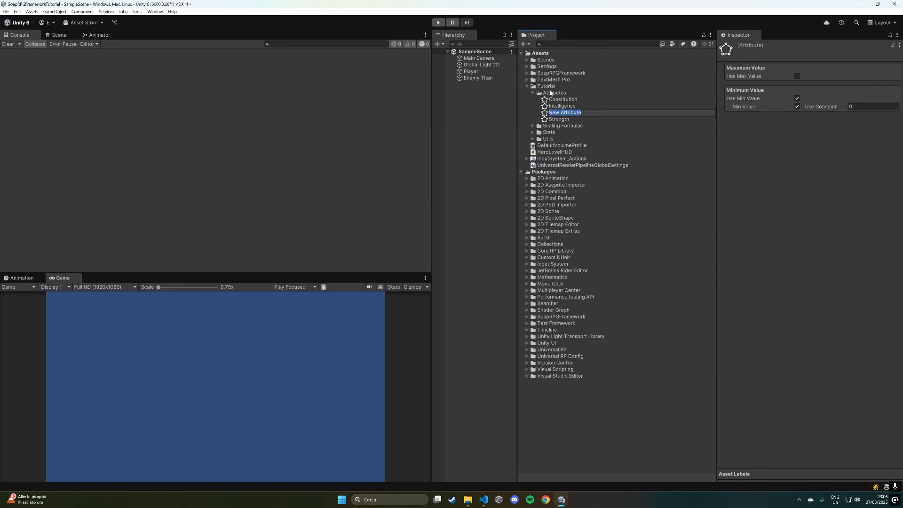
{"action": "type", "text": "Dexterity"}
{"action": "key", "text": "Return"}
{"action": "key", "text": "alt+a"}
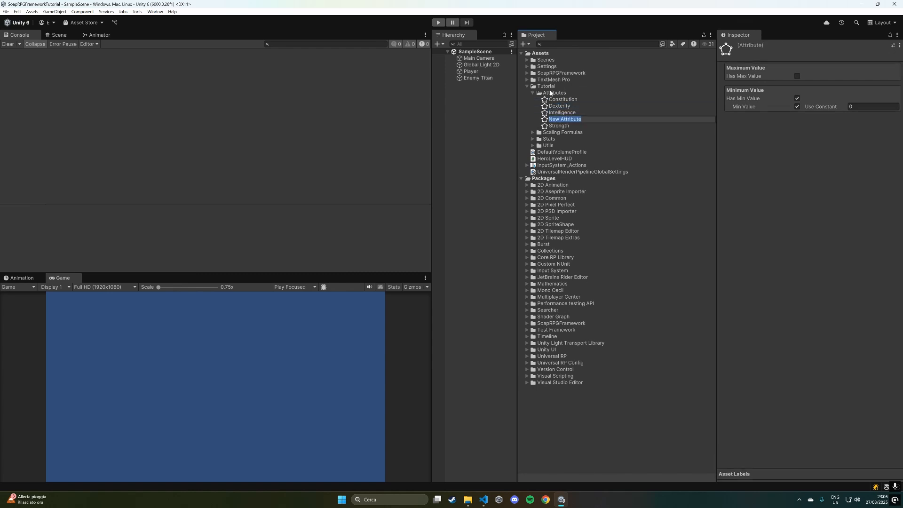
{"action": "type", "text": "Luck"}
{"action": "key", "text": "Return"}
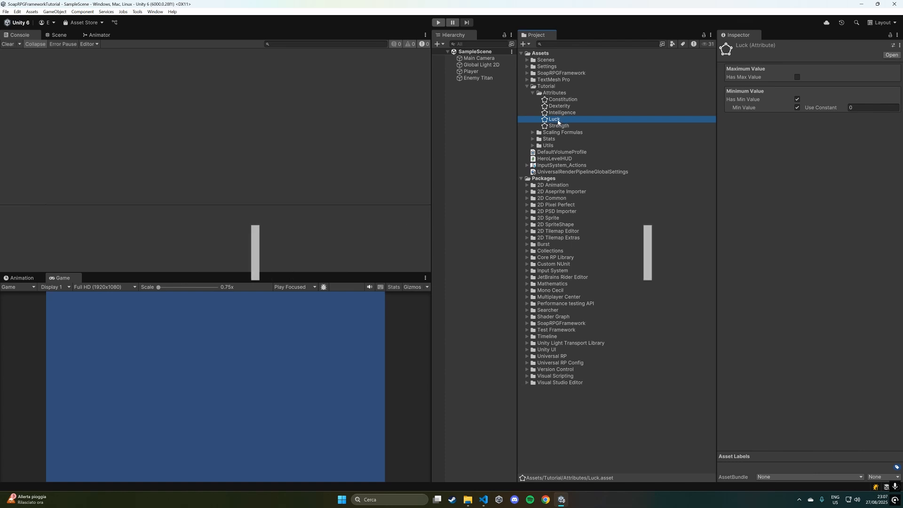
- Create a Soap RPG Framework attribute set named Hero Attribute Set in the Attributes folder
{"action": "right_click", "coordinate": [547, 93]}
{"action": "mouse_move", "coordinate": [582, 97]}
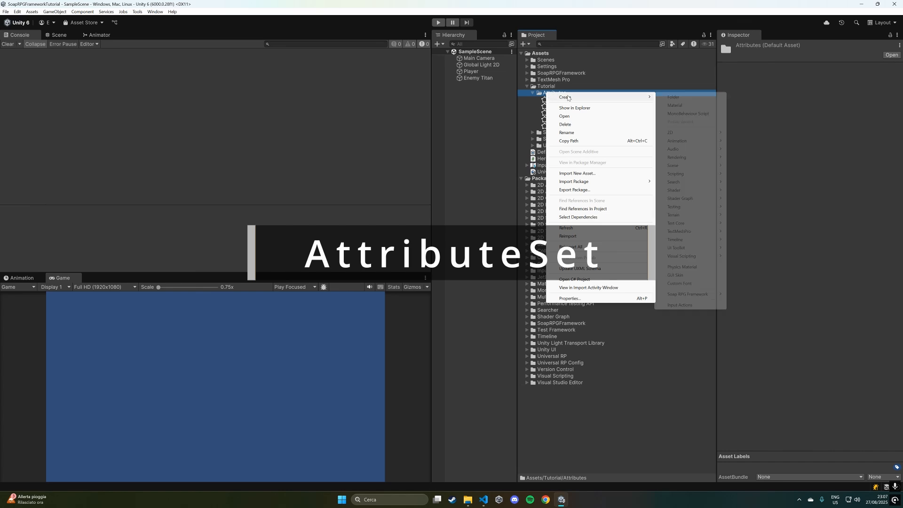
{"action": "mouse_move", "coordinate": [694, 296]}
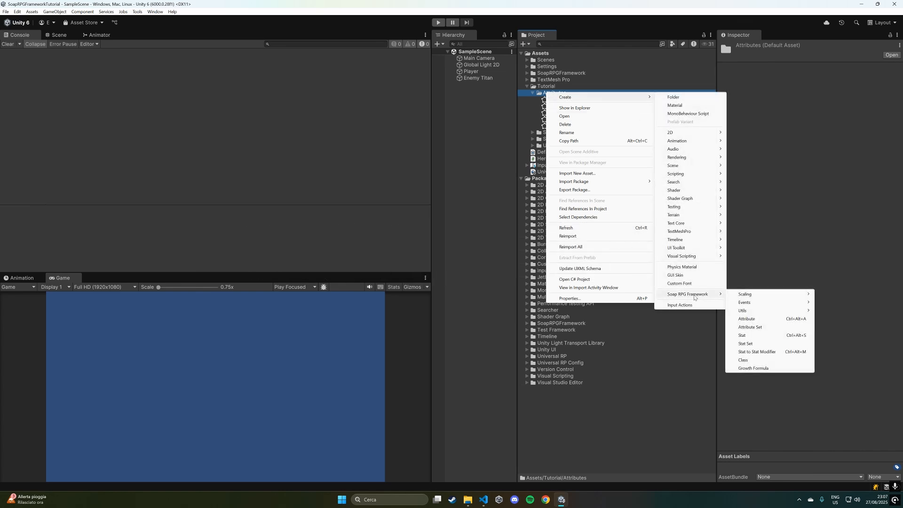
{"action": "left_click", "coordinate": [751, 327]}
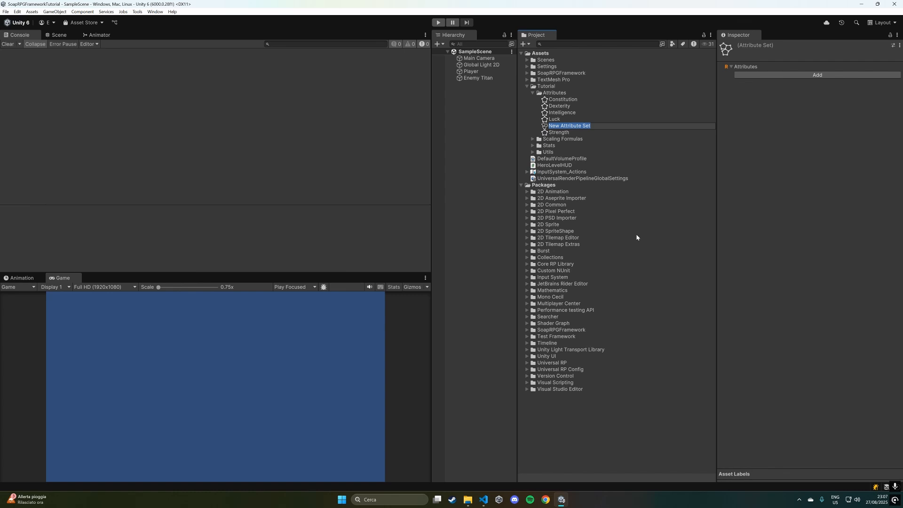
{"action": "type", "text": "Sta"}
{"action": "key", "text": "BackSpace"}
{"action": "key", "text": "BackSpace"}
{"action": "key", "text": "BackSpace"}
{"action": "type", "text": "Hero Attribute Set"}
{"action": "key", "text": "Return"}
- Fill Hero Attribute Set with the attributes Strength, Dexterity, Constitution, Intelligence and Luck, in that order
{"action": "left_click", "coordinate": [770, 76]}
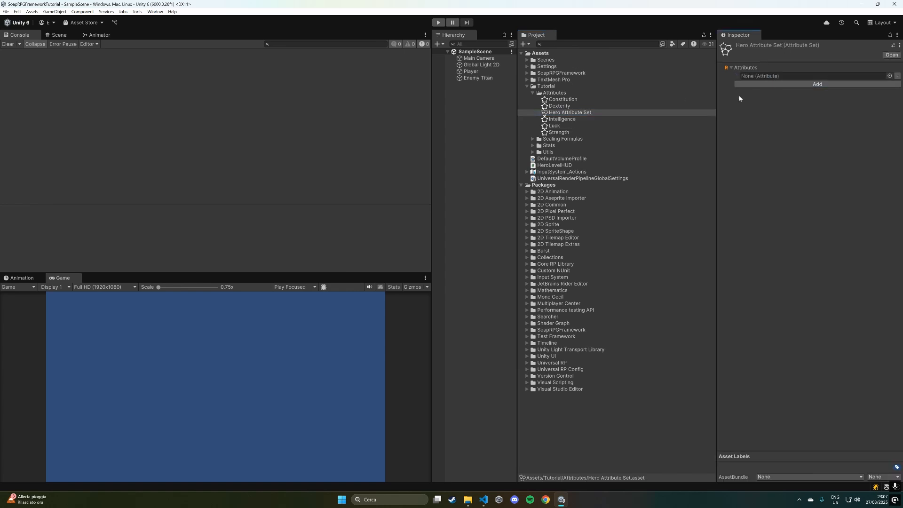
{"action": "left_click_drag", "start_coordinate": [558, 132], "coordinate": [771, 77]}
{"action": "left_click_drag", "start_coordinate": [558, 107], "coordinate": [761, 92]}
{"action": "left_click", "coordinate": [757, 92]}
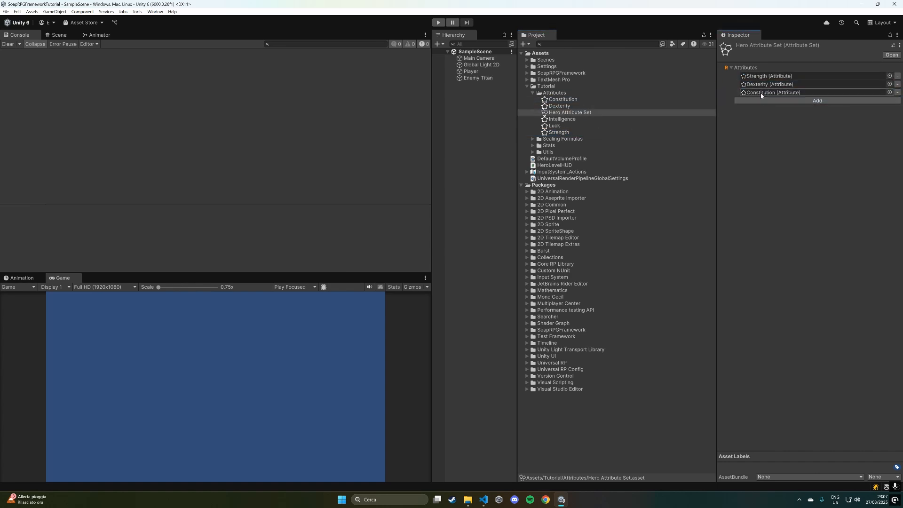
{"action": "left_click", "coordinate": [760, 100]}
{"action": "left_click_drag", "start_coordinate": [575, 119], "coordinate": [747, 101]}
{"action": "left_click", "coordinate": [748, 109]}
{"action": "left_click_drag", "start_coordinate": [556, 126], "coordinate": [762, 108]}
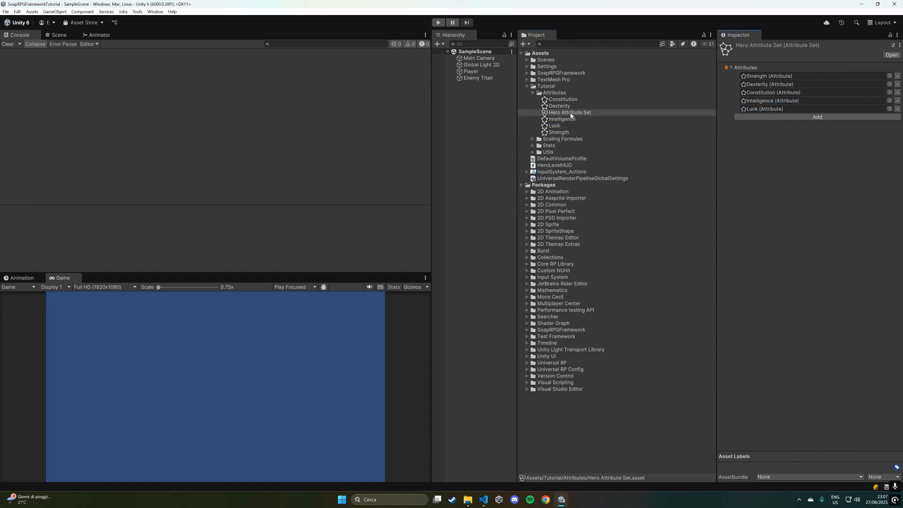
- Examine the settings of the Physical Attack stat in the Stats folder
{"action": "left_click", "coordinate": [532, 146]}
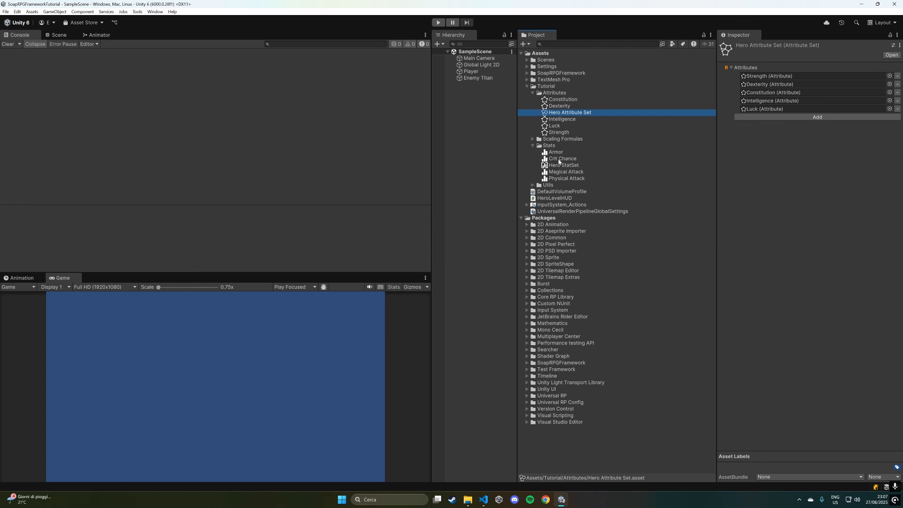
{"action": "left_click", "coordinate": [561, 179]}
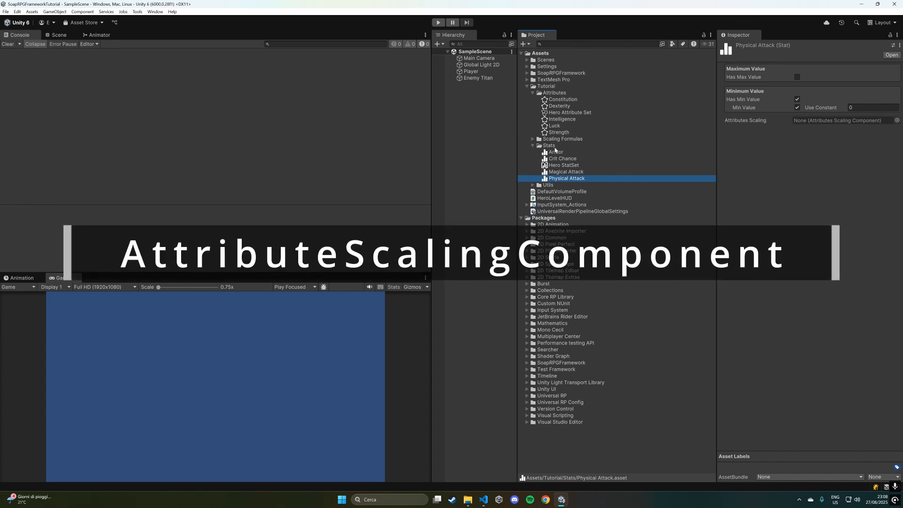
- Create a subfolder named Scaling Components inside the Attributes folder
{"action": "right_click", "coordinate": [548, 93]}
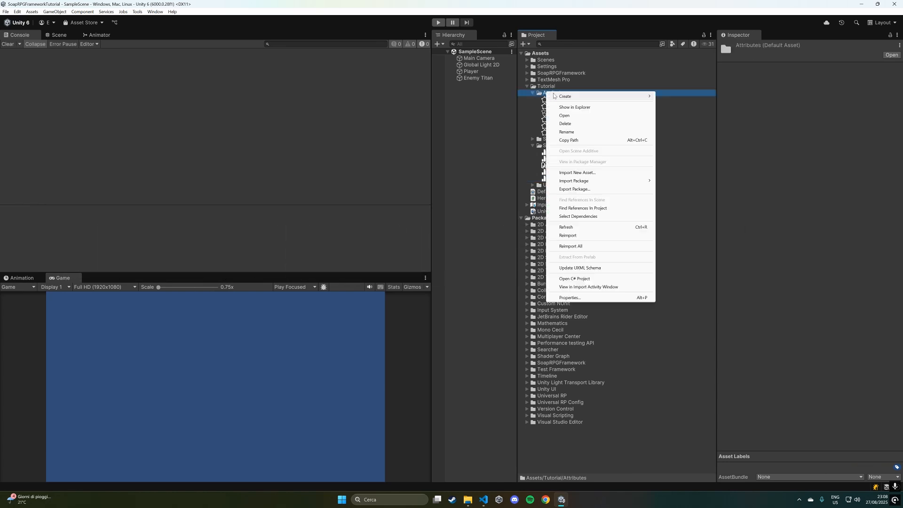
{"action": "mouse_move", "coordinate": [570, 97]}
{"action": "left_click", "coordinate": [684, 97]}
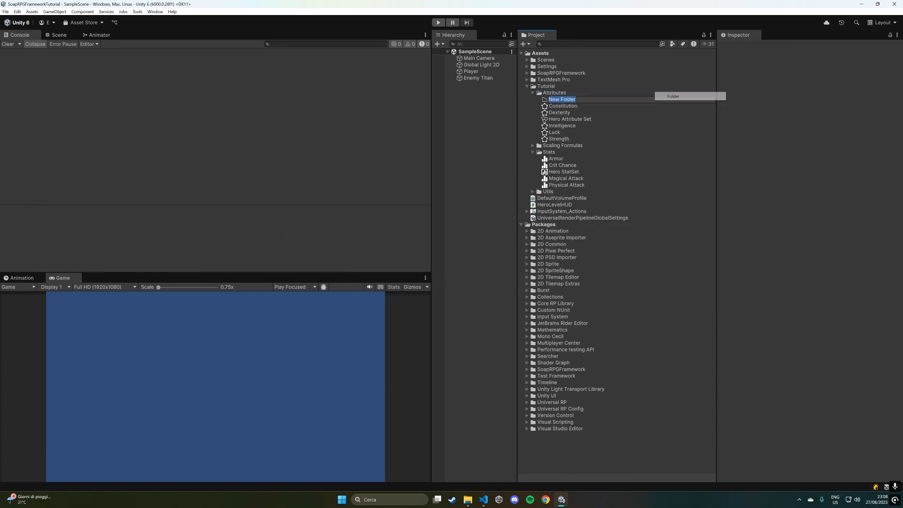
{"action": "type", "text": "Scaling Components"}
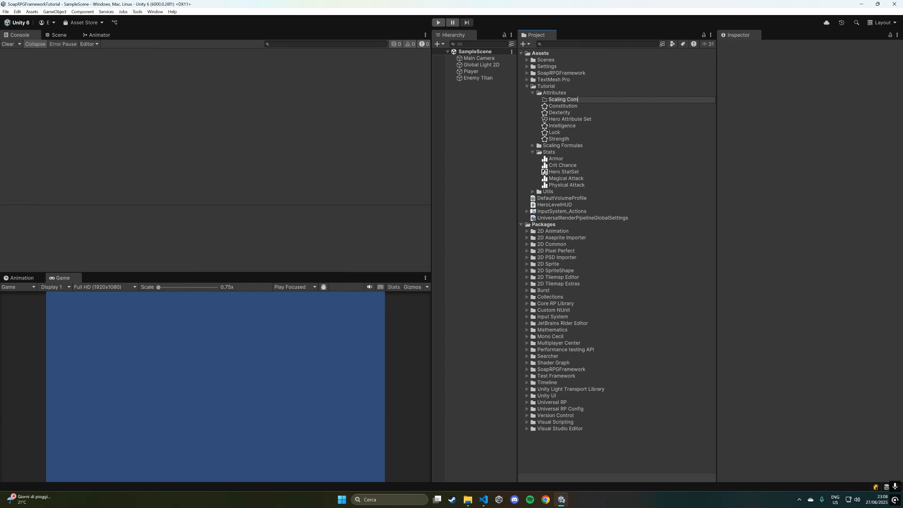
{"action": "key", "text": "Return"}
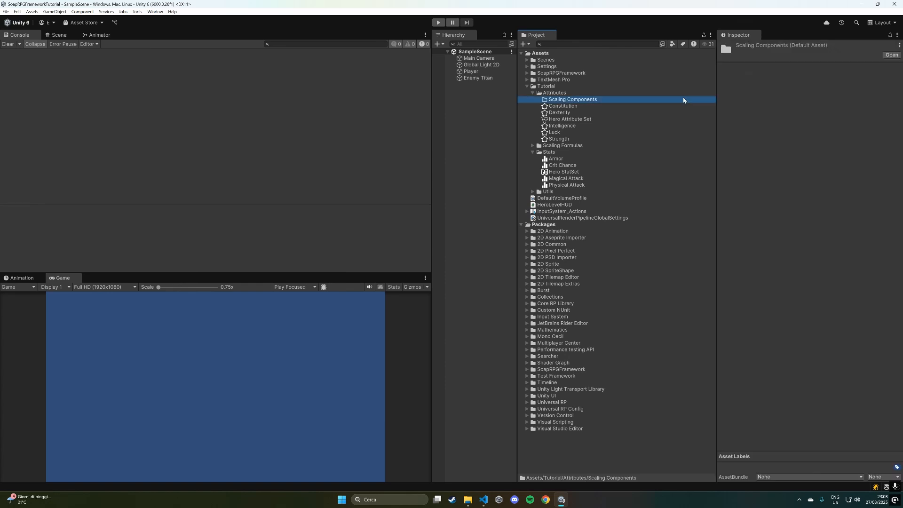
- Create an Attribute Scaling Component named PhyAtk SC in the Scaling Components folder
{"action": "right_click", "coordinate": [657, 99]}
{"action": "mouse_move", "coordinate": [677, 107]}
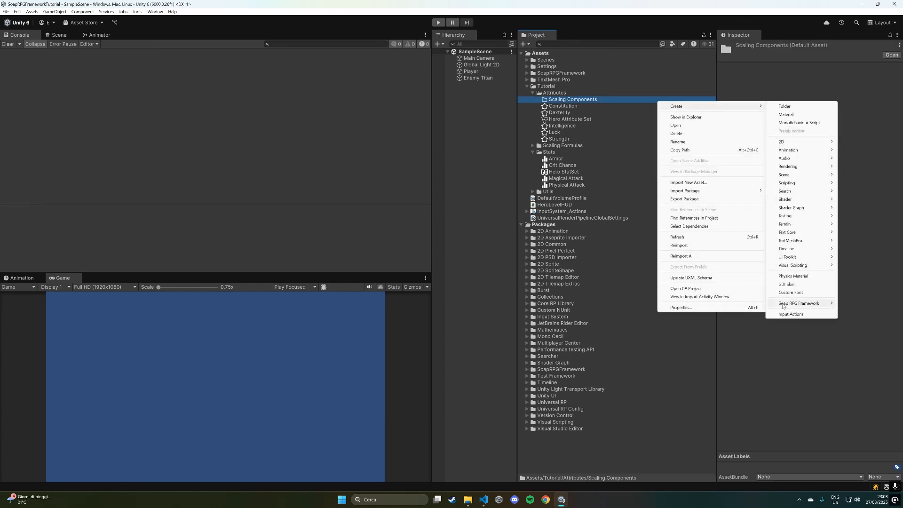
{"action": "mouse_move", "coordinate": [784, 305]}
{"action": "mouse_move", "coordinate": [747, 305]}
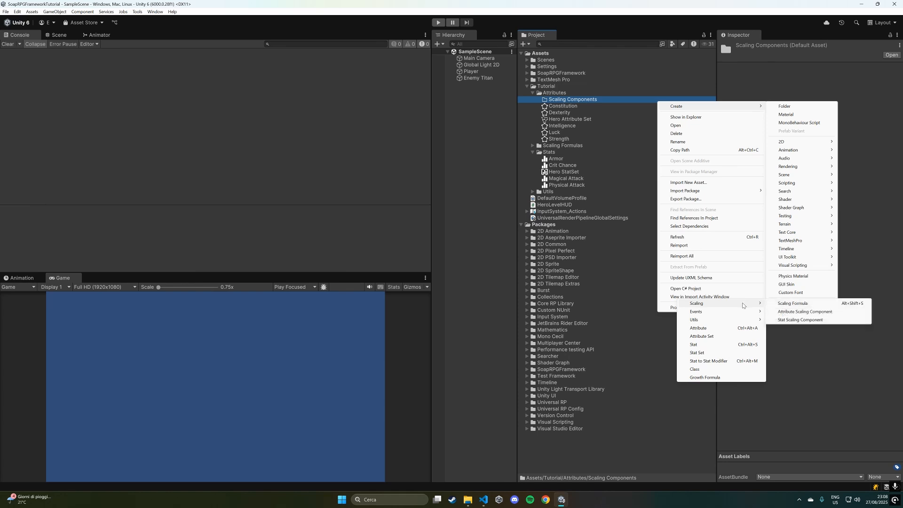
{"action": "left_click", "coordinate": [800, 312]}
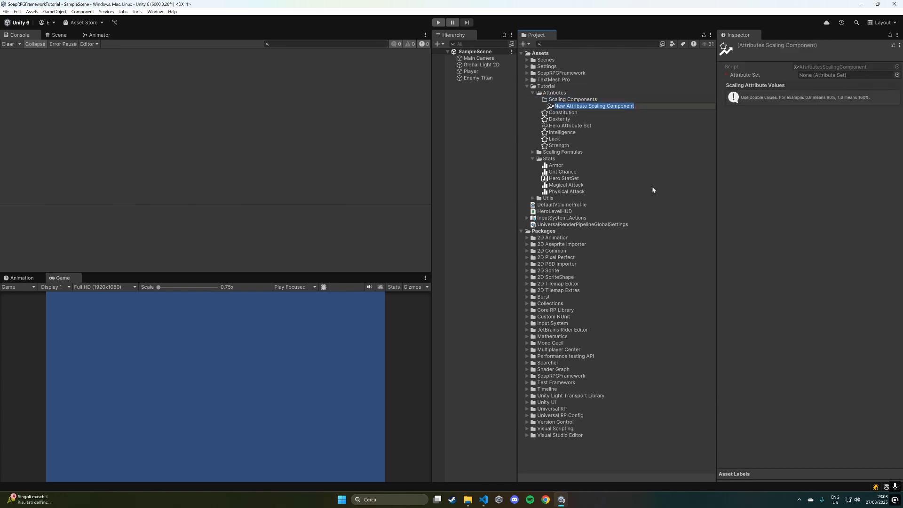
{"action": "type", "text": "PhyAt"}
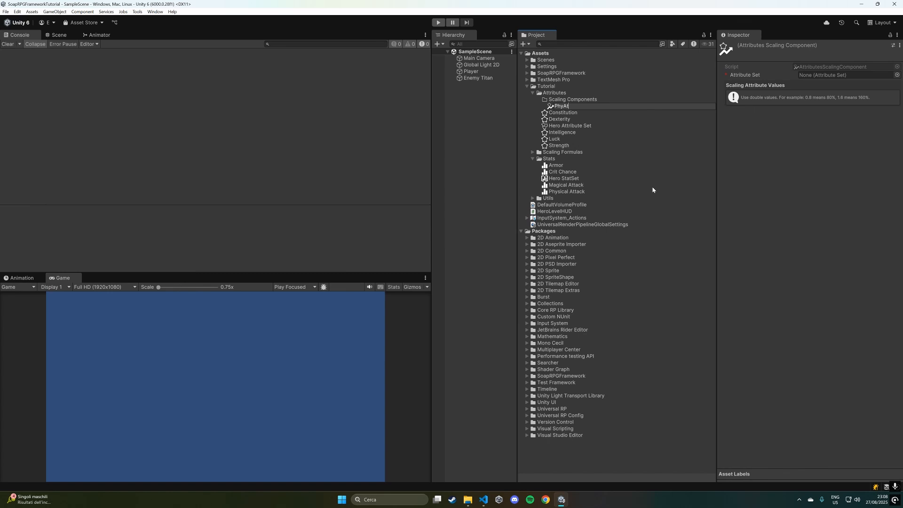
{"action": "type", "text": "k SC"}
{"action": "key", "text": "Return"}
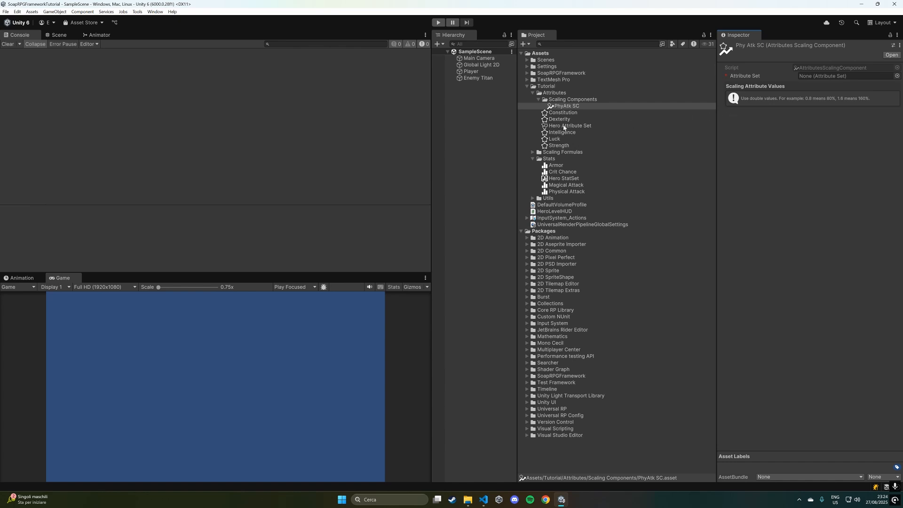
- Assign Hero Attribute Set to PhyAtk SC and set its Strength scaling value to 1
{"action": "left_click_drag", "start_coordinate": [564, 126], "coordinate": [809, 77]}
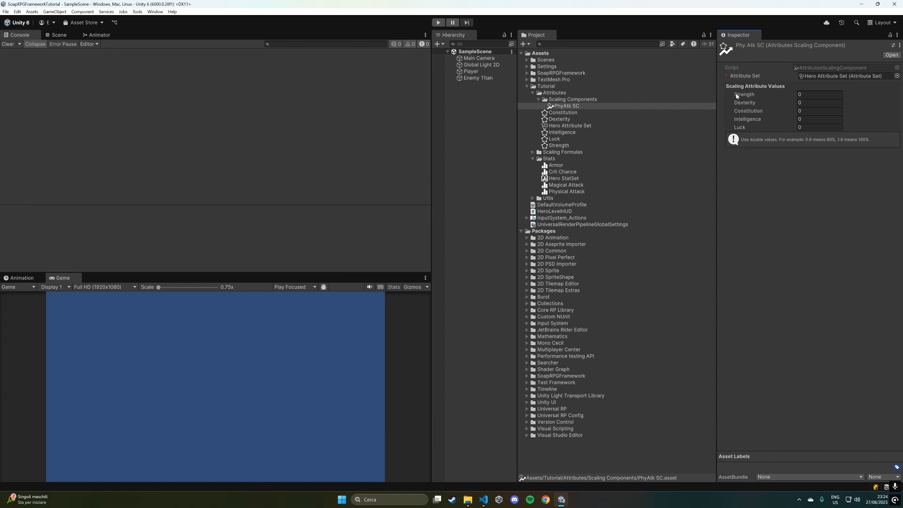
{"action": "left_click", "coordinate": [798, 95]}
- Assign PhyAtk SC as the Attributes Scaling of the Physical Attack stat
{"action": "left_click", "coordinate": [569, 192]}
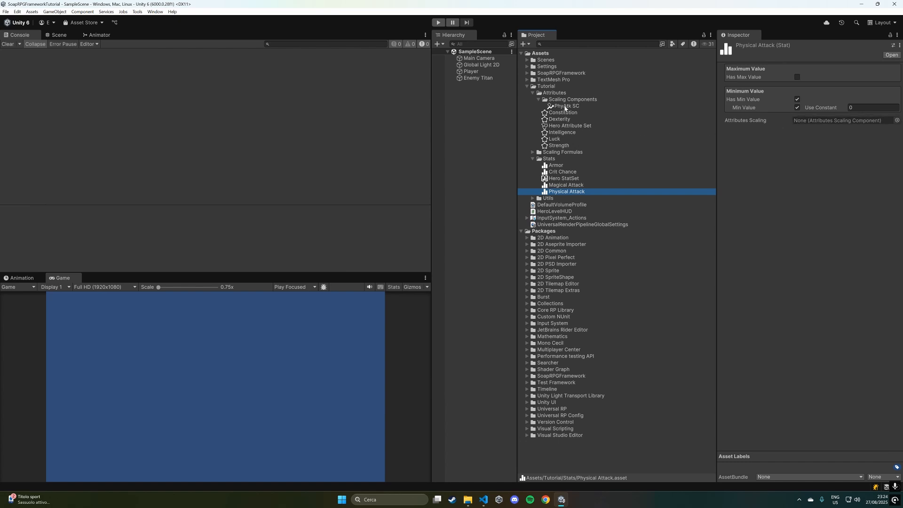
{"action": "left_click_drag", "start_coordinate": [565, 107], "coordinate": [801, 121]}
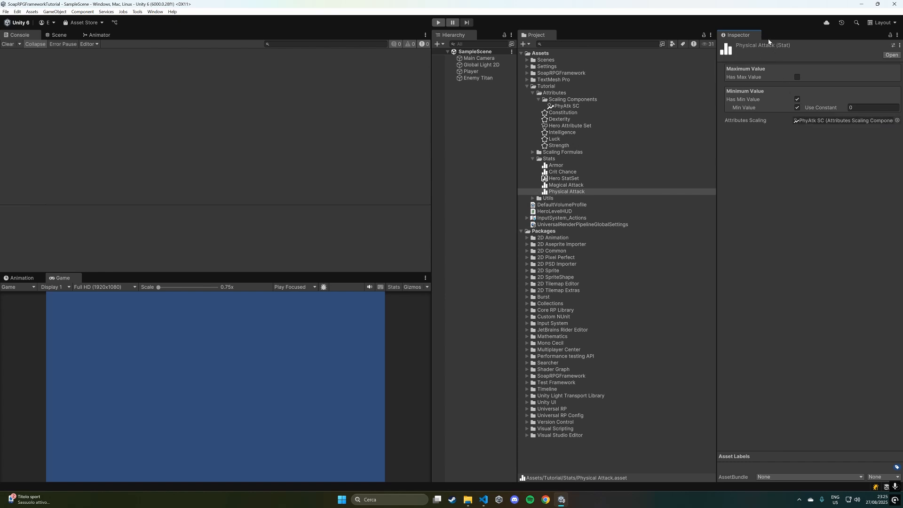
- Set the Strength scaling value of the PhyAtk SC scaling component to 0.5
{"action": "left_click", "coordinate": [805, 124]}
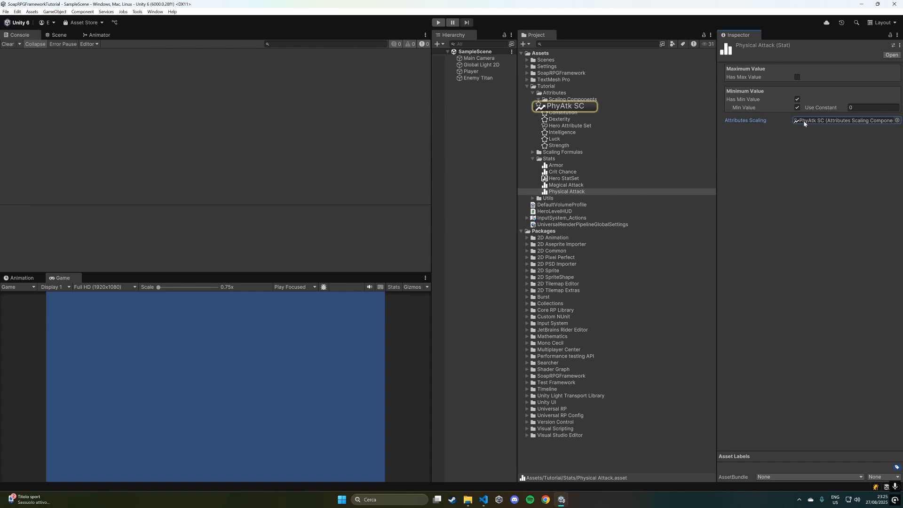
{"action": "left_click", "coordinate": [580, 107]}
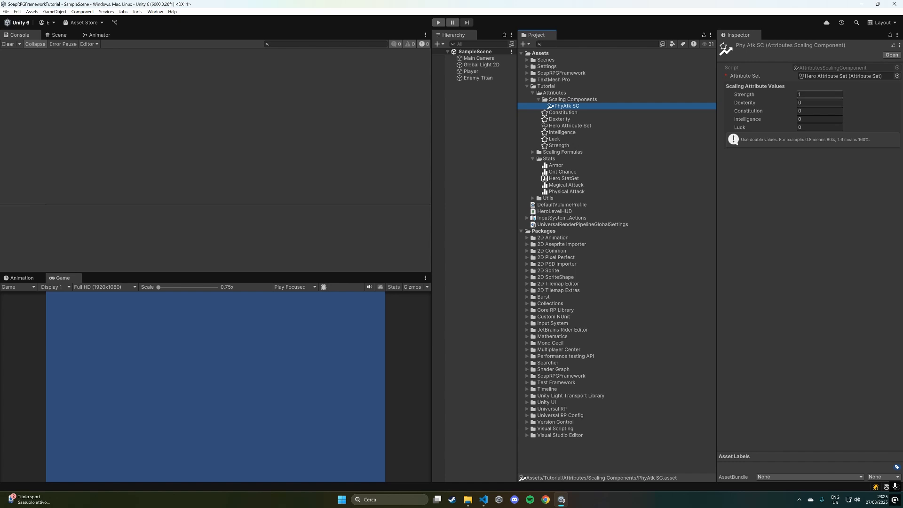
{"action": "left_click", "coordinate": [805, 96]}
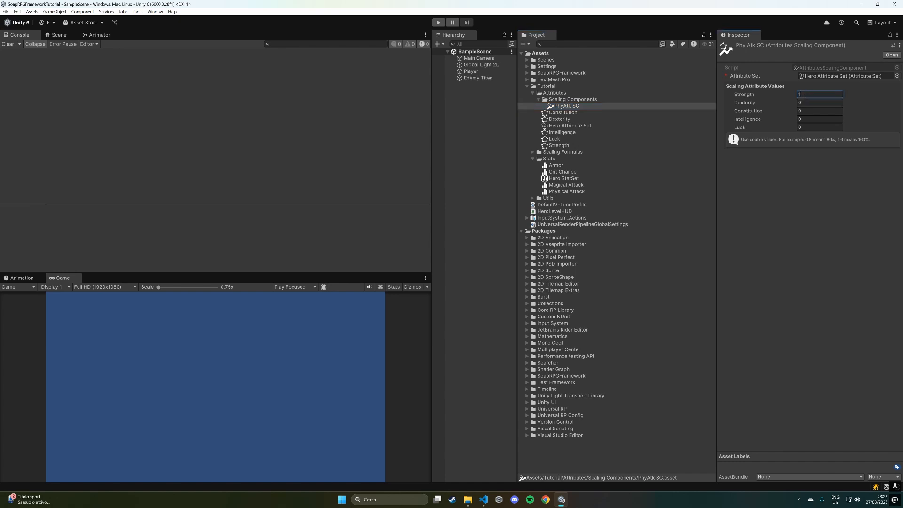
{"action": "type", "text": "2.5"}
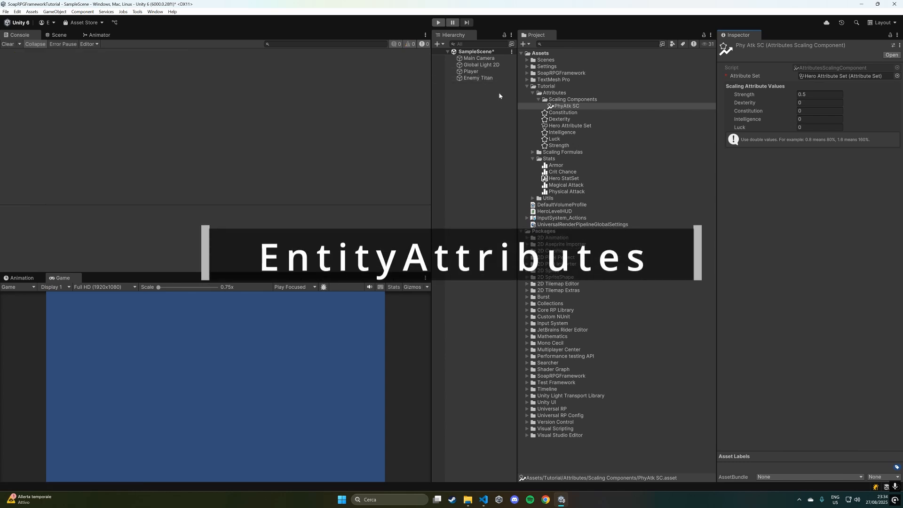
- Add an Entity Attributes component to the Player object and assign Hero Attribute Set as its Attributes Set
{"action": "left_click", "coordinate": [482, 72]}
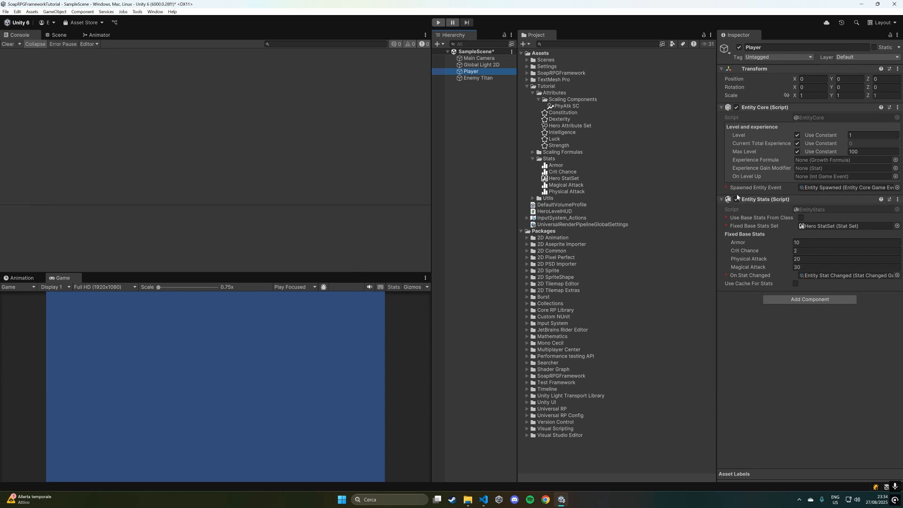
{"action": "left_click", "coordinate": [788, 303]}
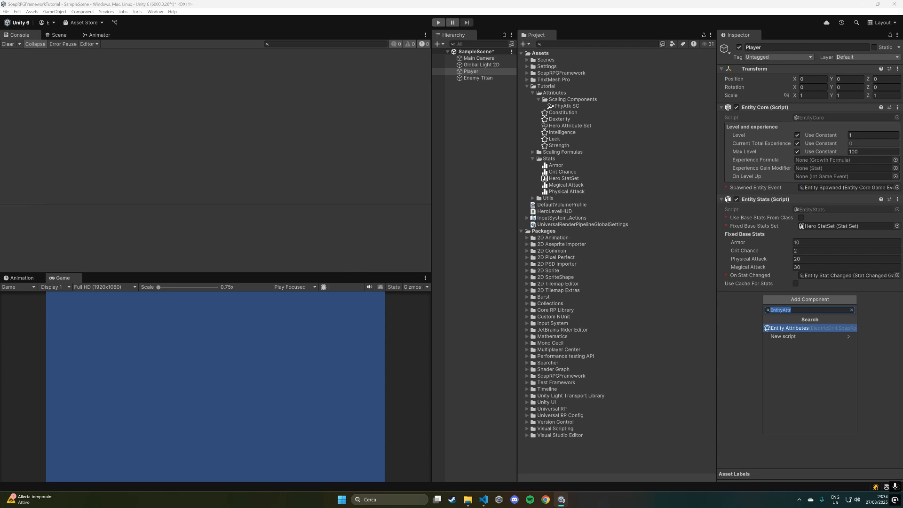
{"action": "left_click", "coordinate": [801, 329]}
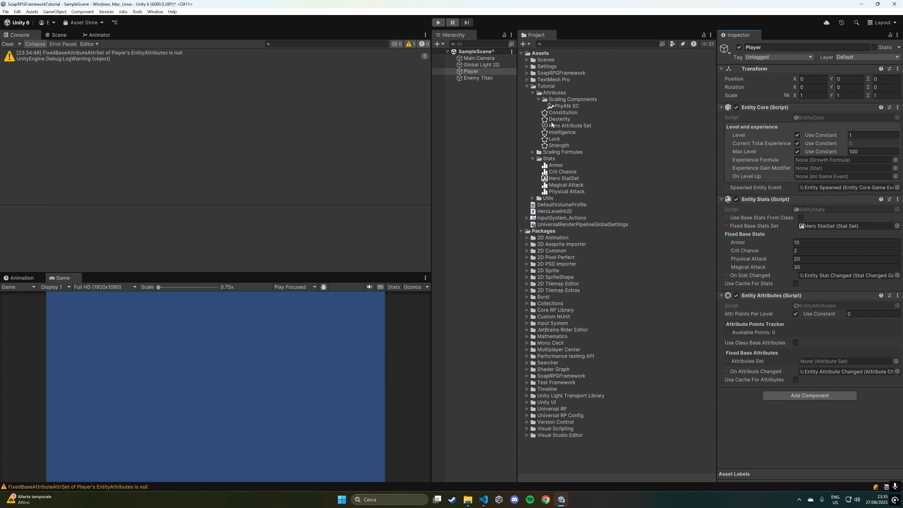
{"action": "left_click_drag", "start_coordinate": [551, 125], "coordinate": [814, 362]}
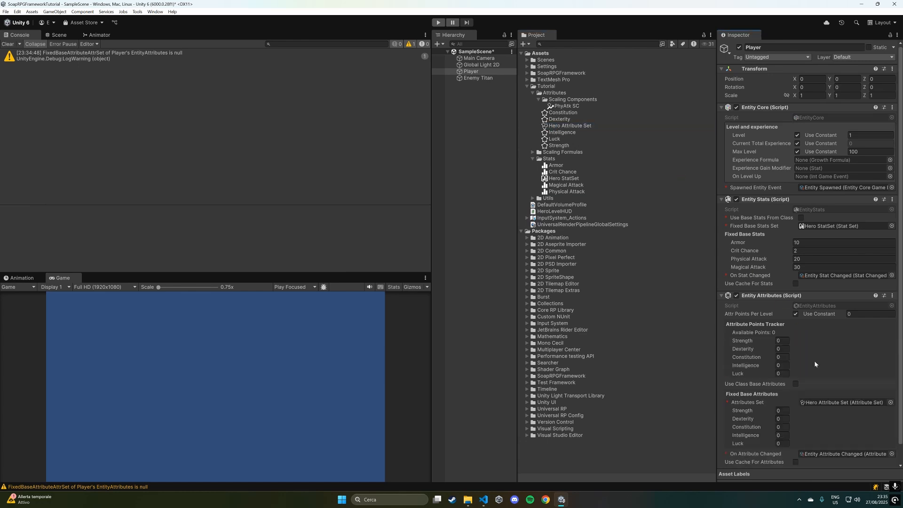
- Set the Player's fixed base attributes to Strength 10, Dexterity 9, Constitution 10, Intelligence 2 and Luck 2
{"action": "scroll", "coordinate": [812, 364], "scroll_direction": "down", "scroll_amount": 1}
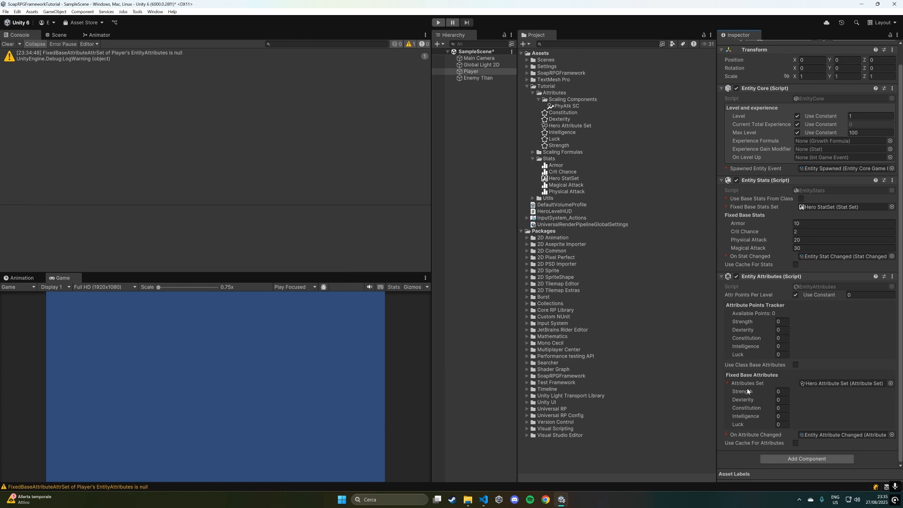
{"action": "left_click", "coordinate": [779, 392]}
{"action": "type", "text": "10"}
{"action": "key", "text": "Tab"}
{"action": "type", "text": "2"}
{"action": "key", "text": "Tab"}
- Set the Player's attribute points per level to 1 and its Entity Core level to 2
{"action": "left_click", "coordinate": [847, 293]}
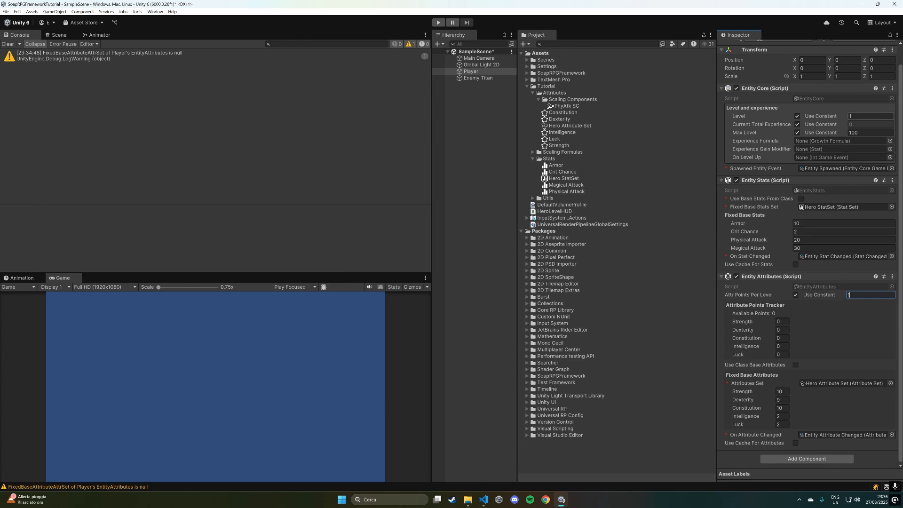
{"action": "left_click", "coordinate": [852, 116]}
{"action": "type", "text": "2"}
{"action": "key", "text": "Return"}
- Allocate 1 point to Strength in the Player's Attribute Points Tracker
{"action": "left_click", "coordinate": [781, 321]}
{"action": "type", "text": "1"}
{"action": "mouse_move", "coordinate": [736, 365]}
{"action": "mouse_move", "coordinate": [771, 384]}
{"action": "mouse_move", "coordinate": [731, 444]}
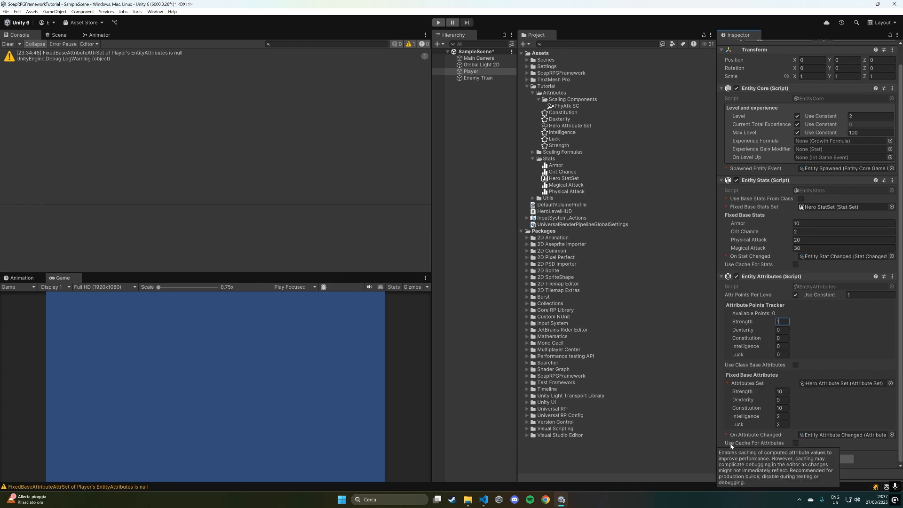